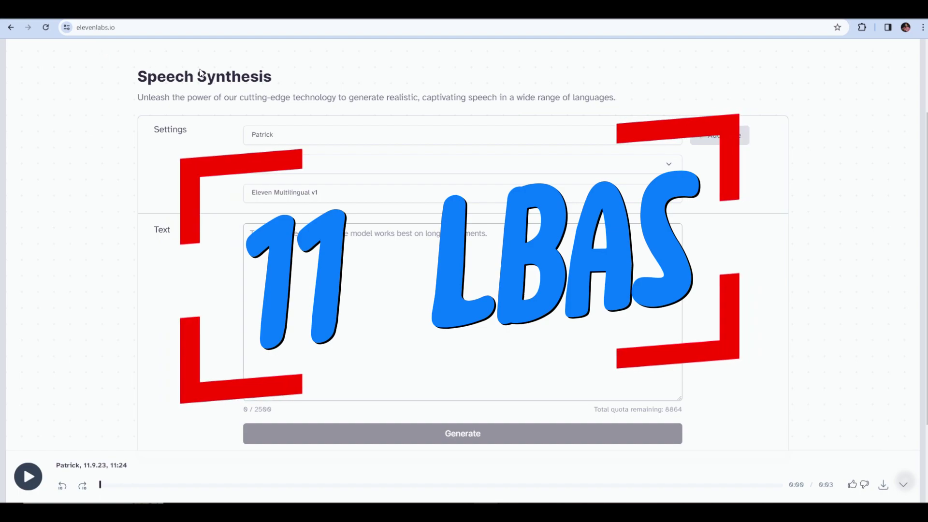
scroll(217, 90, up, 2)
scroll(217, 90, down, 2)
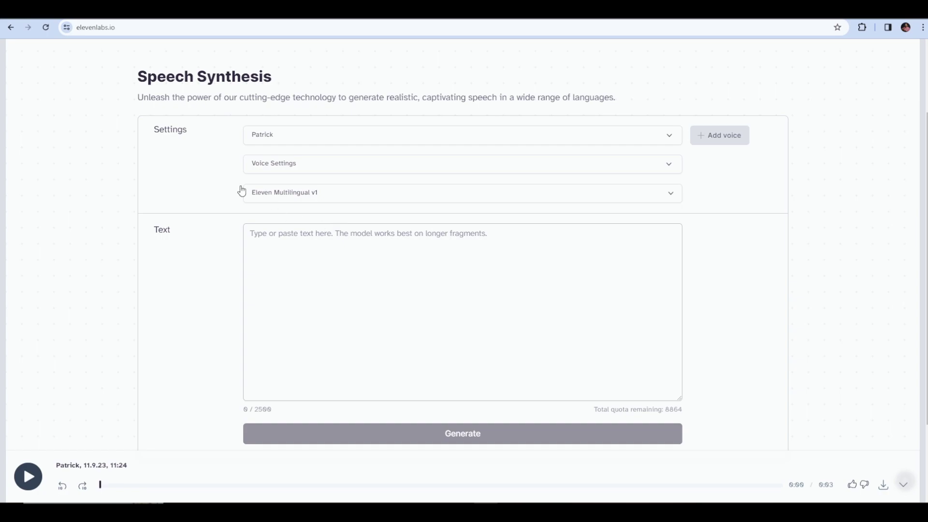
scroll(237, 151, up, 2)
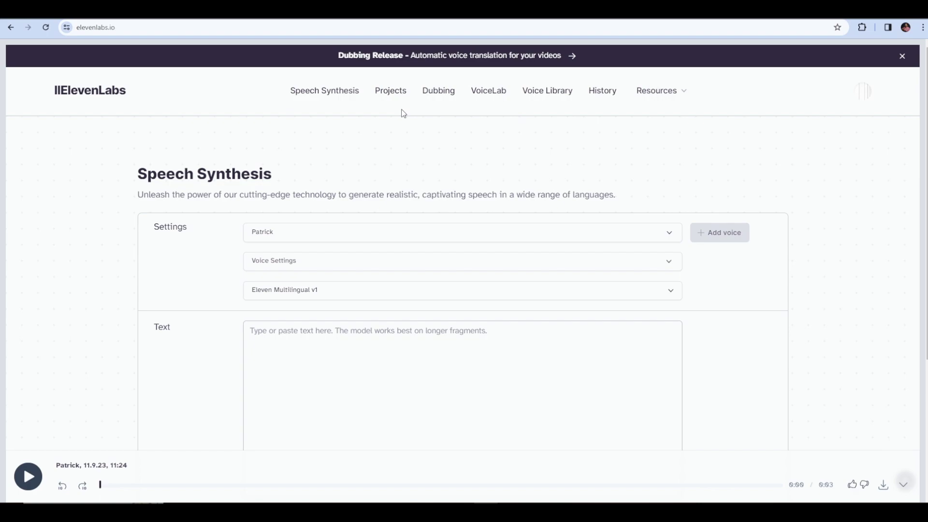
scroll(409, 125, down, 1)
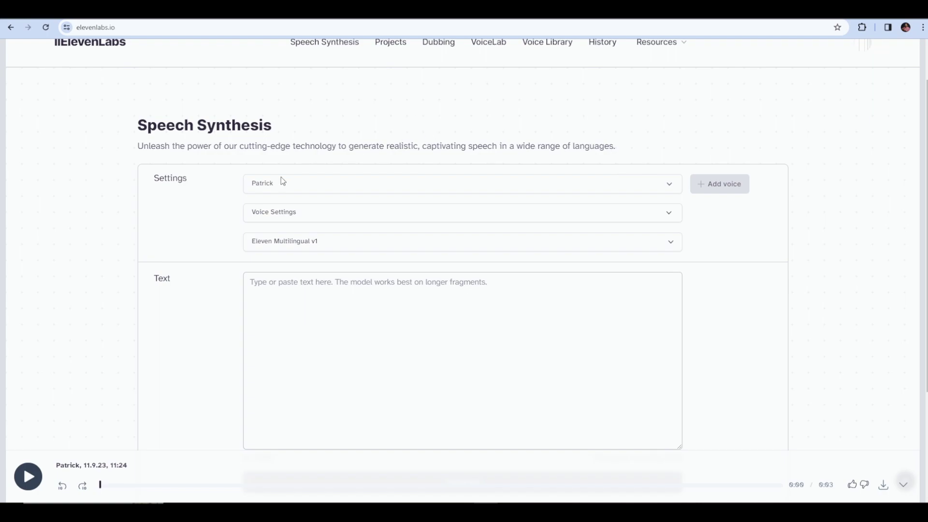
Step: Browse the list of available voices and choose the Patrick voice
click(647, 188)
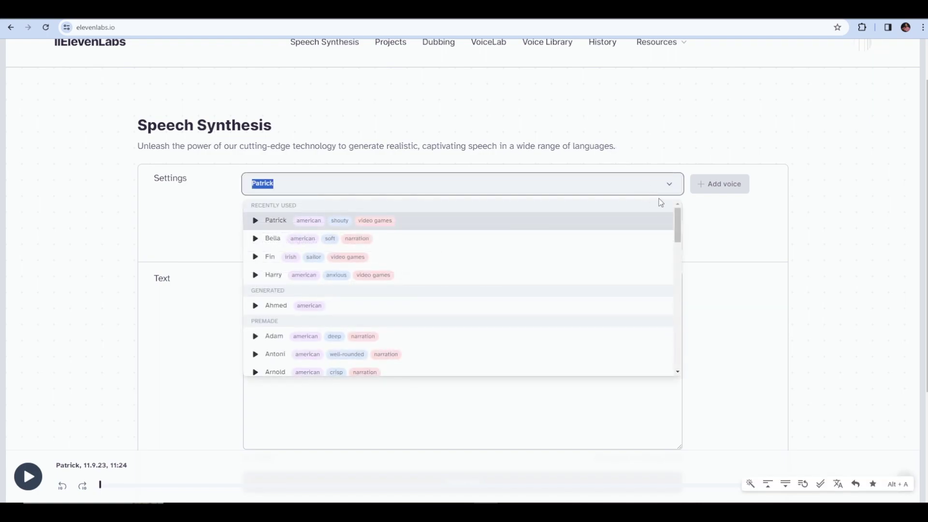
mouse_move(677, 223)
mouse_down()
mouse_move(677, 351)
mouse_move(678, 223)
mouse_up()
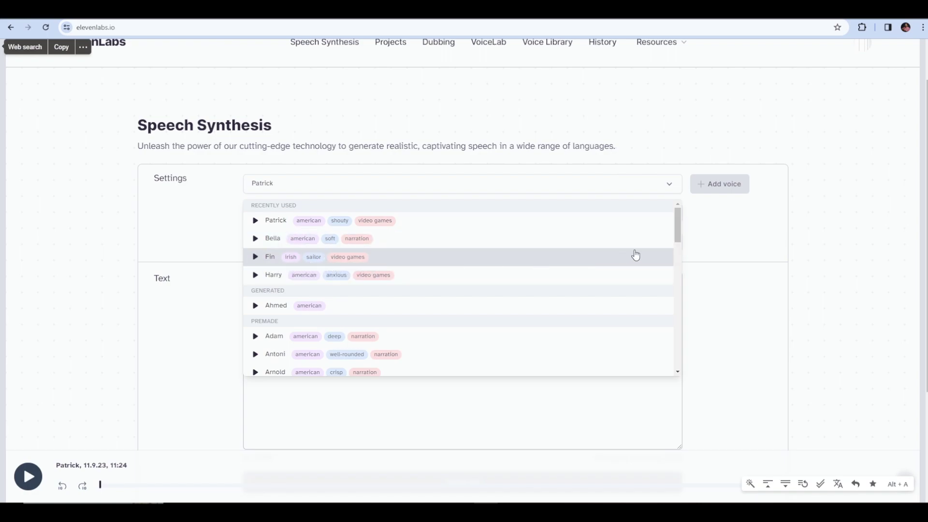
drag(682, 229, 688, 350)
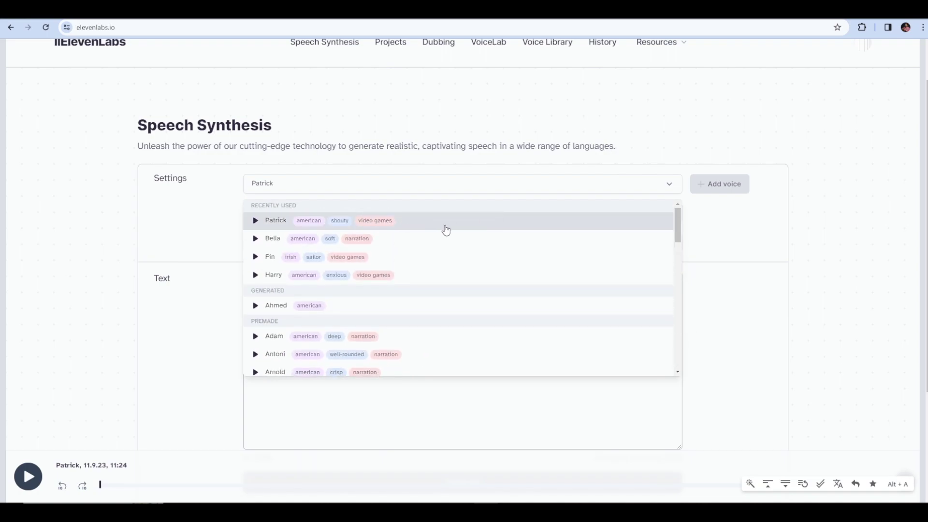
click(445, 223)
Step: Enter the text "اهلا بيكم في حلقة جديدة من حلقات الموسيقي بالذكاء الاصطناعي" and generate its speech
click(378, 308)
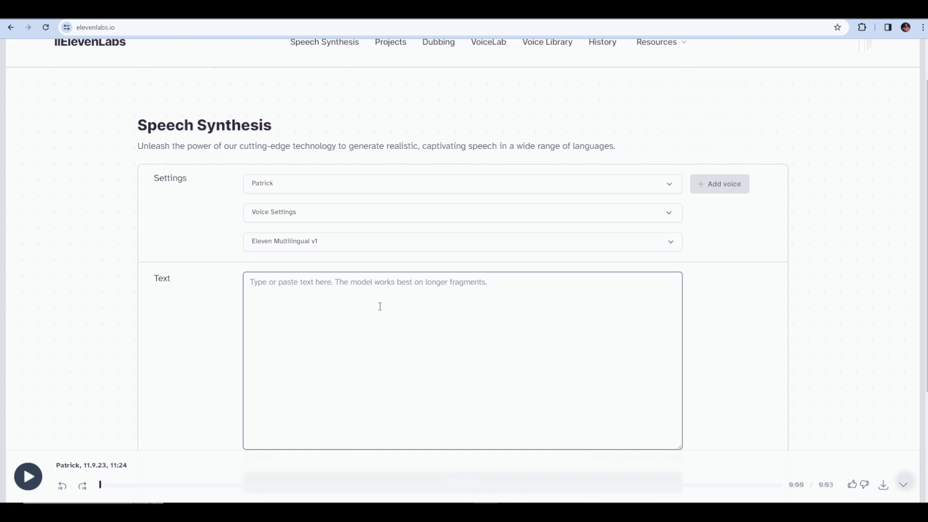
text(أهلا بيكم في ح)
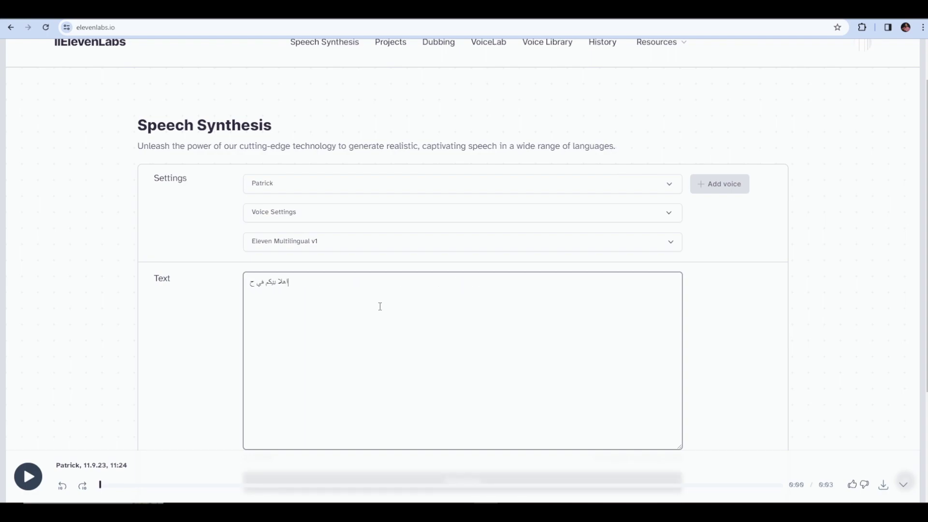
text(لقة جديدة من حلقات الموسيقي بال)
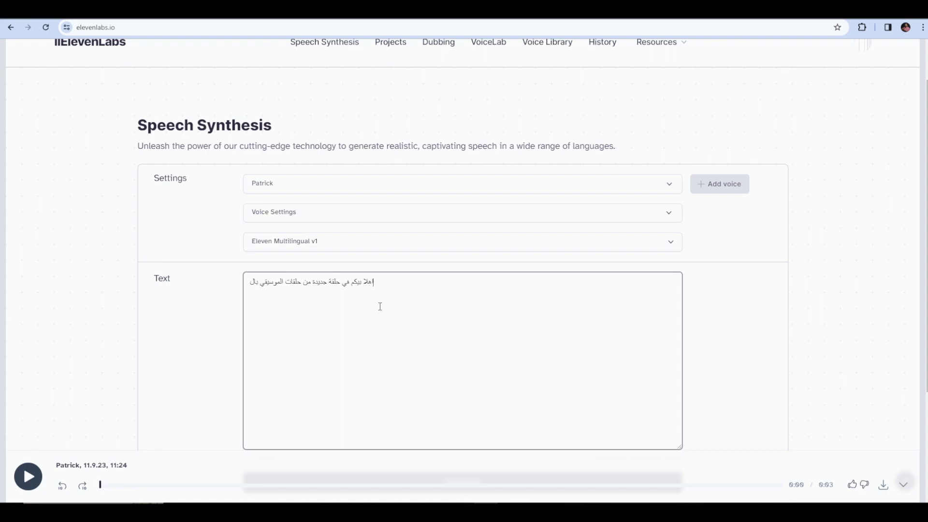
text(ذكاء الا)
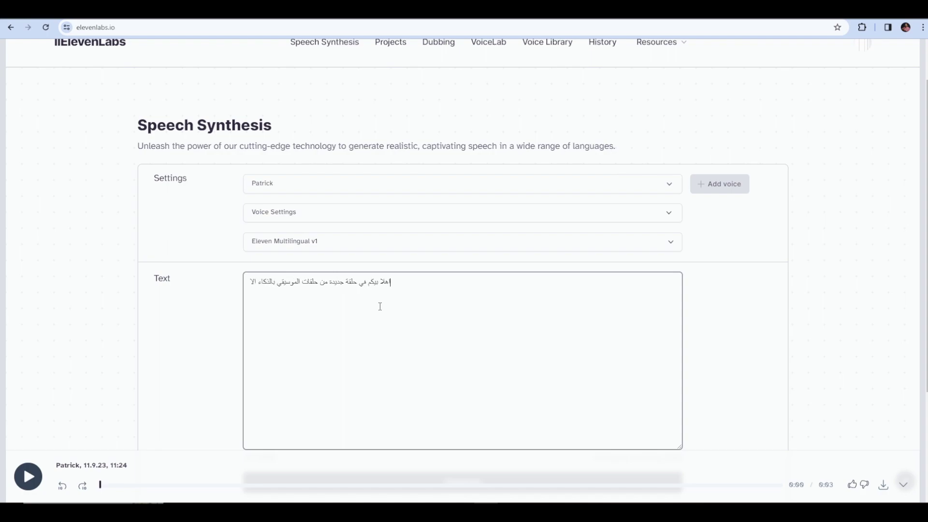
text(صطناعي)
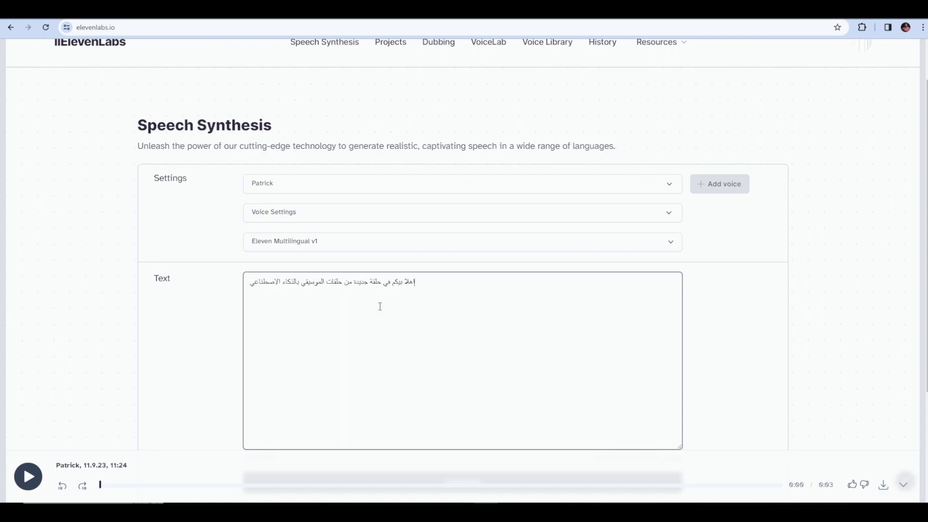
scroll(382, 306, down, 2)
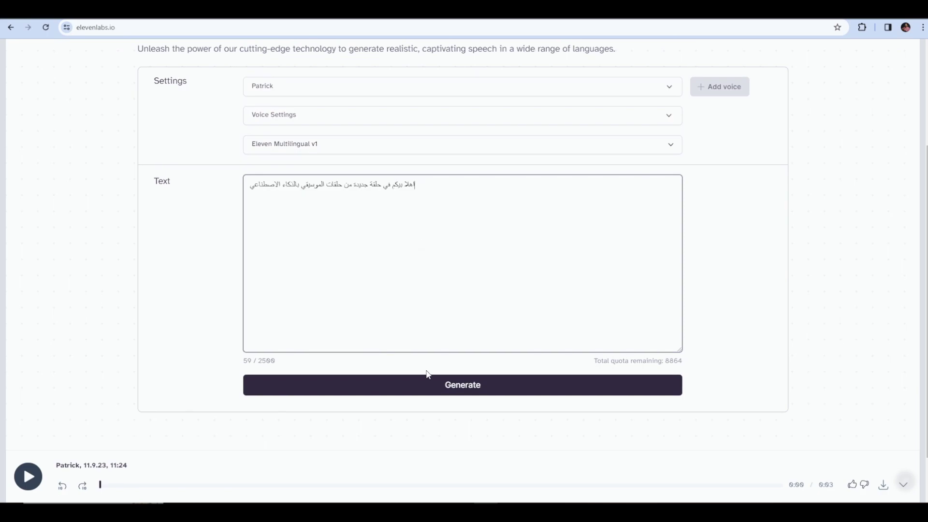
click(461, 387)
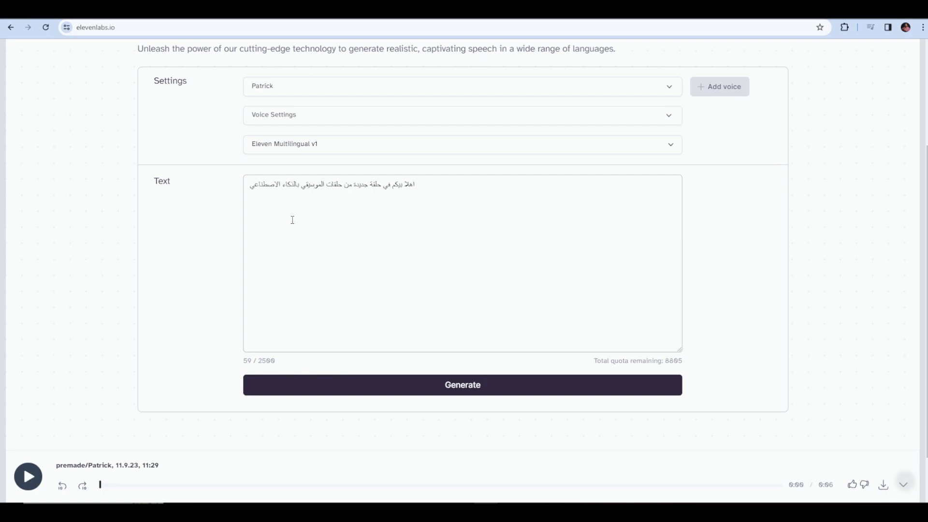
Step: Change the word "الموسيقي" to "الموسيقى", add "ب" before the opening word, and regenerate the speech
click(301, 201)
key(BackSpace)
text(ى)
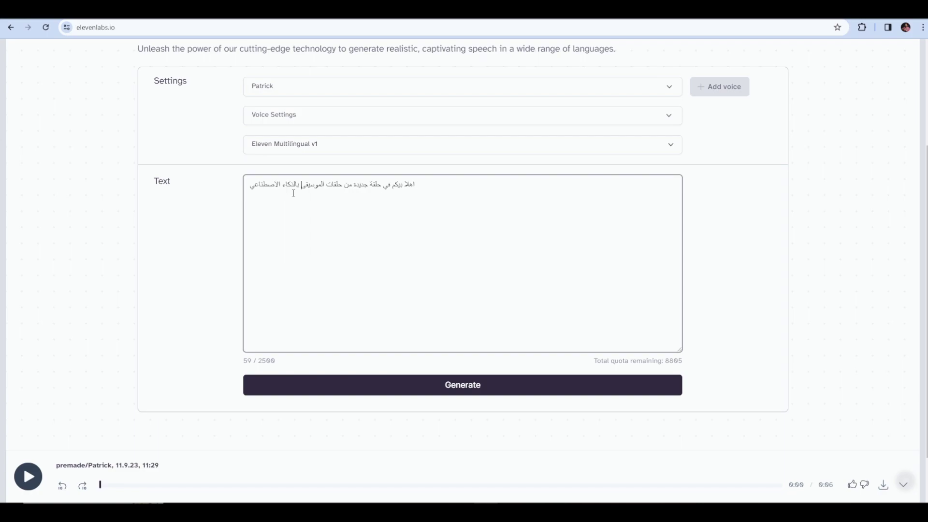
click(251, 189)
text(ب)
click(449, 390)
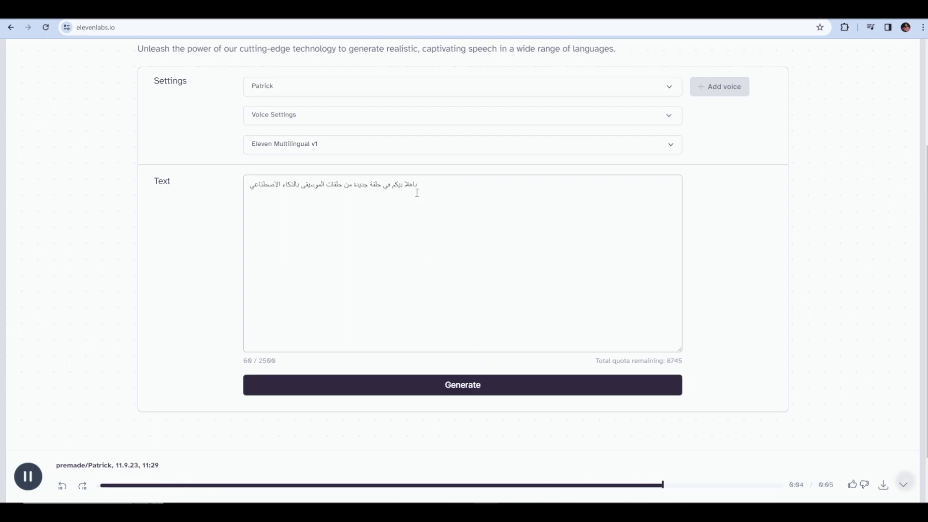
Step: Remove the extra letter before "اهلا" at the start of the text
click(413, 215)
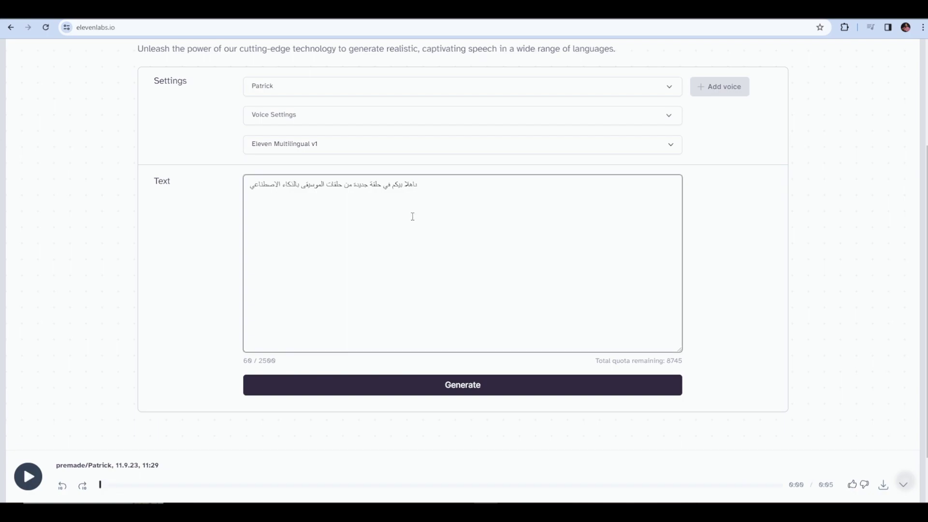
key(BackSpace)
key(End)
Step: Switch to the generated Ahmed voice with the Eleven Multilingual v2 model and generate the speech
click(667, 88)
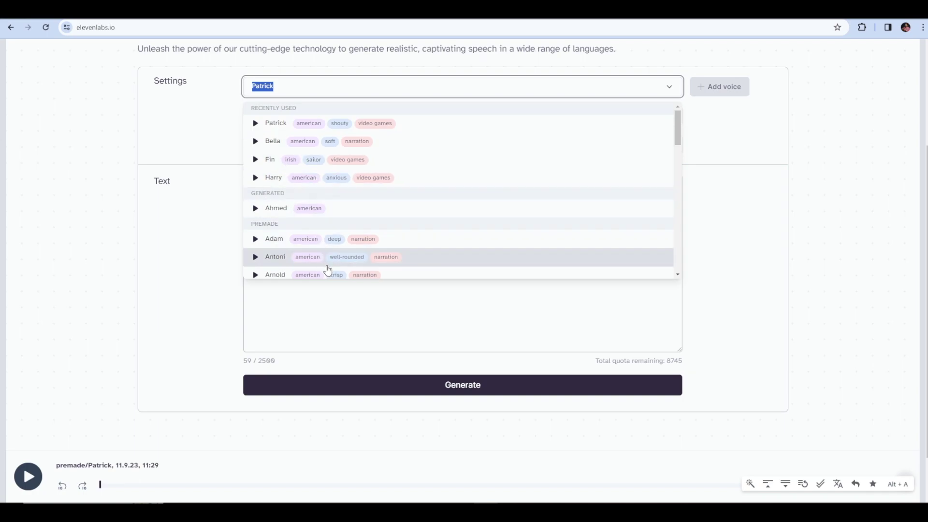
click(729, 116)
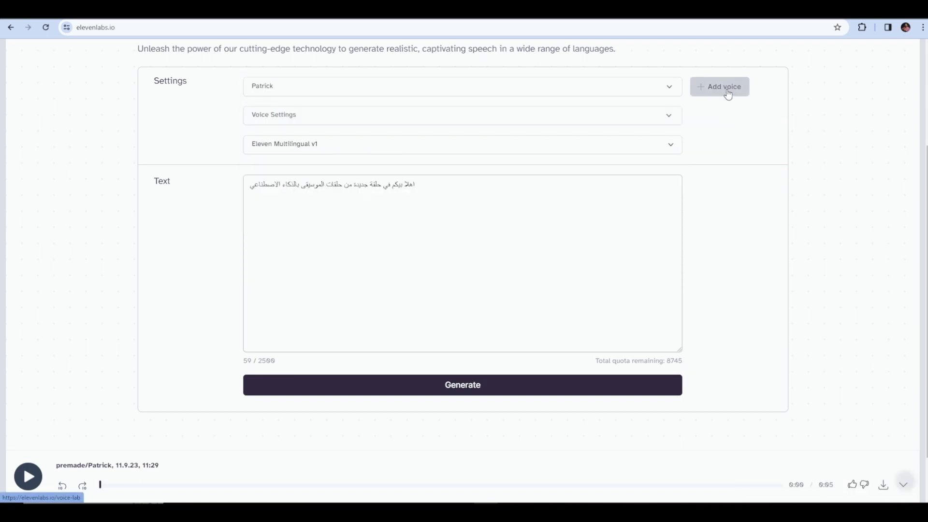
click(670, 91)
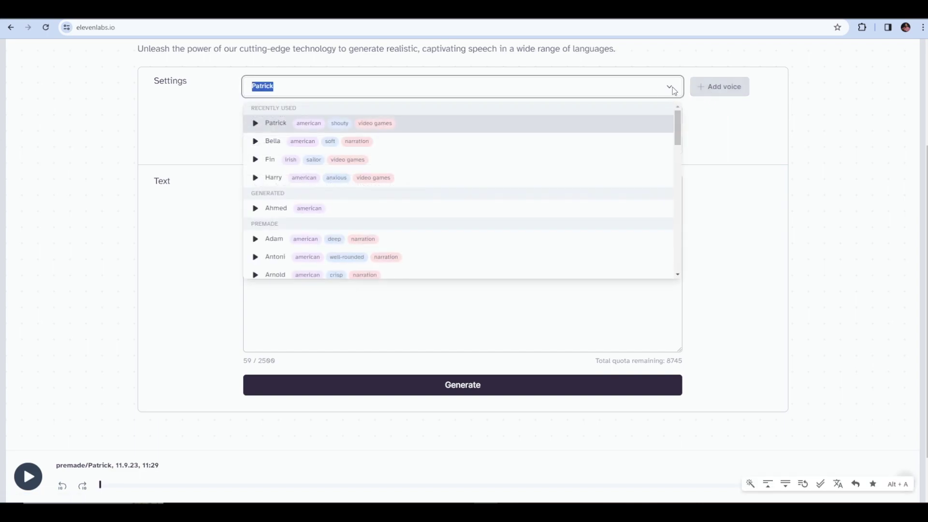
click(276, 218)
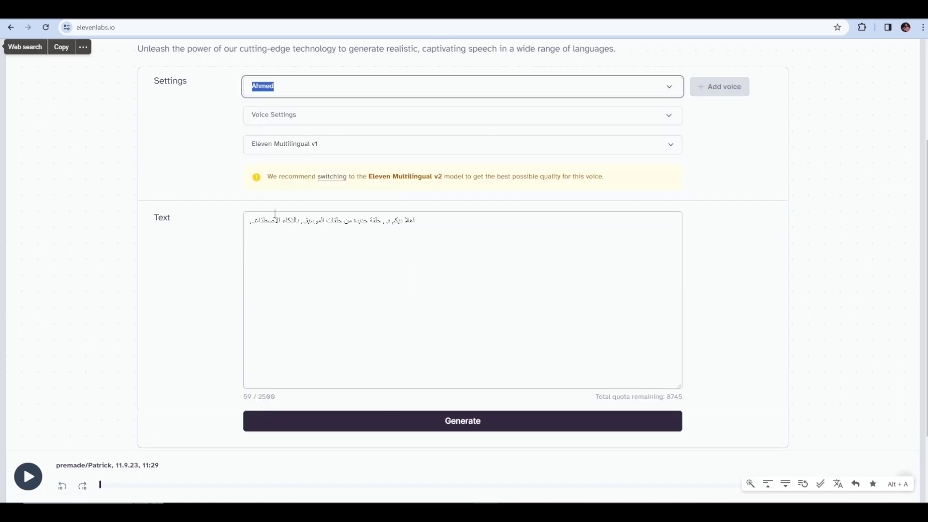
click(331, 177)
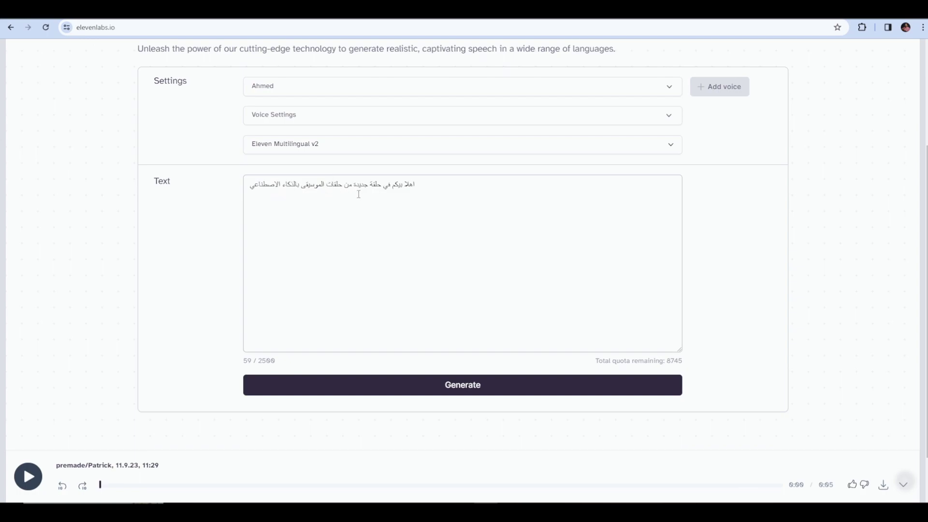
click(485, 392)
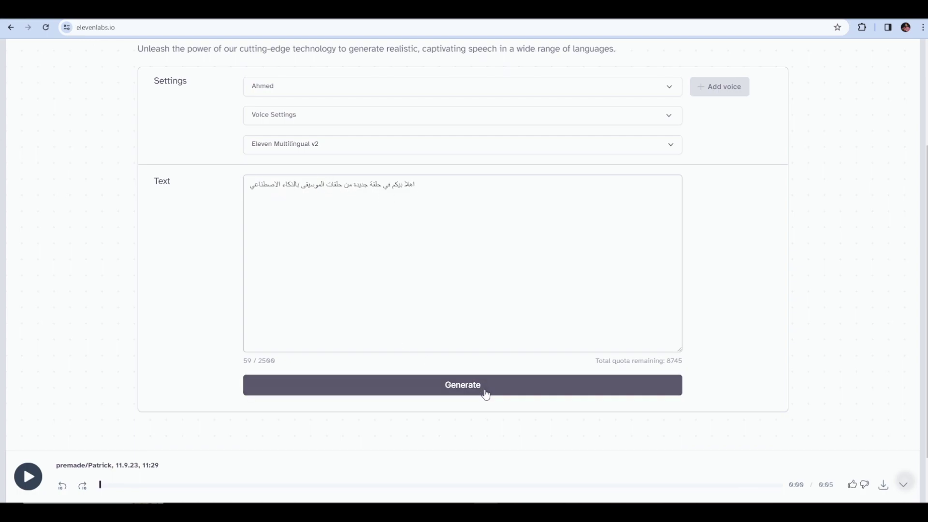
click(486, 393)
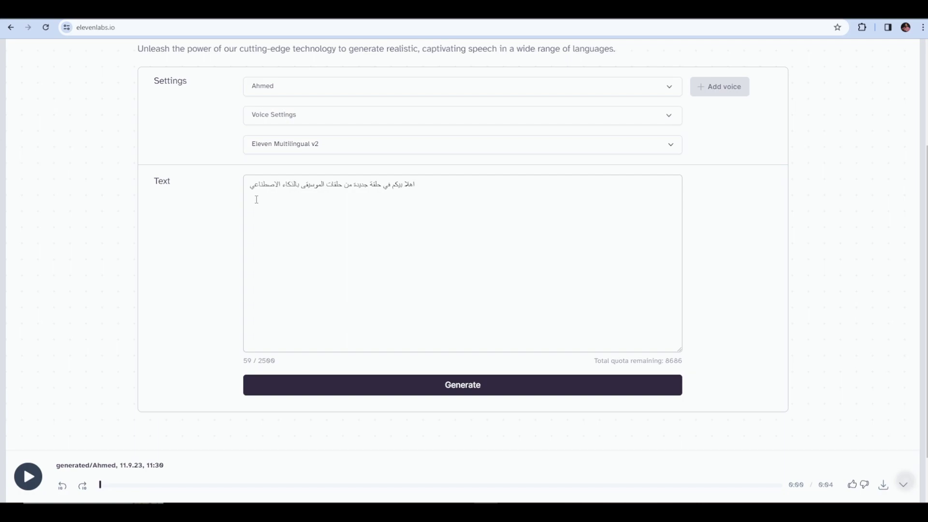
Step: Review the form for creating a new dub on the Dubbing page, close it, and return to Speech Synthesis
scroll(257, 200, up, 2)
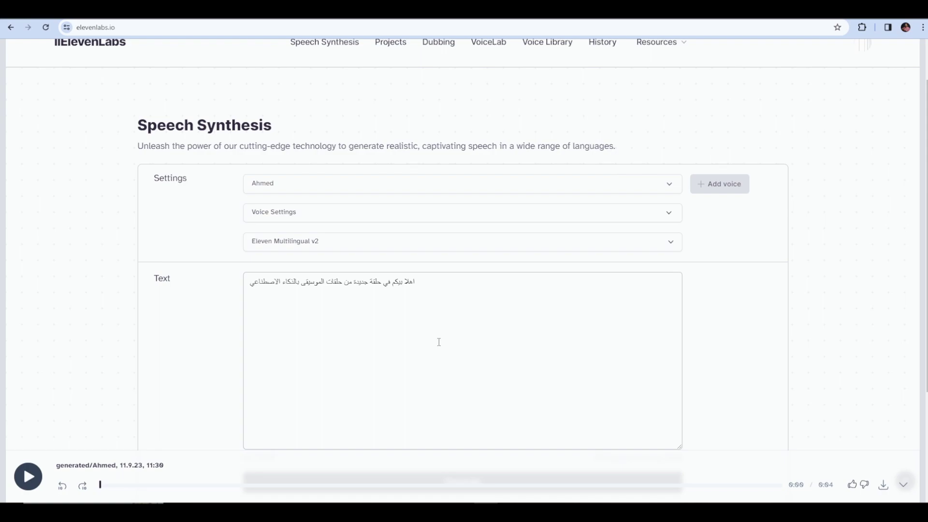
scroll(439, 342, up, 1)
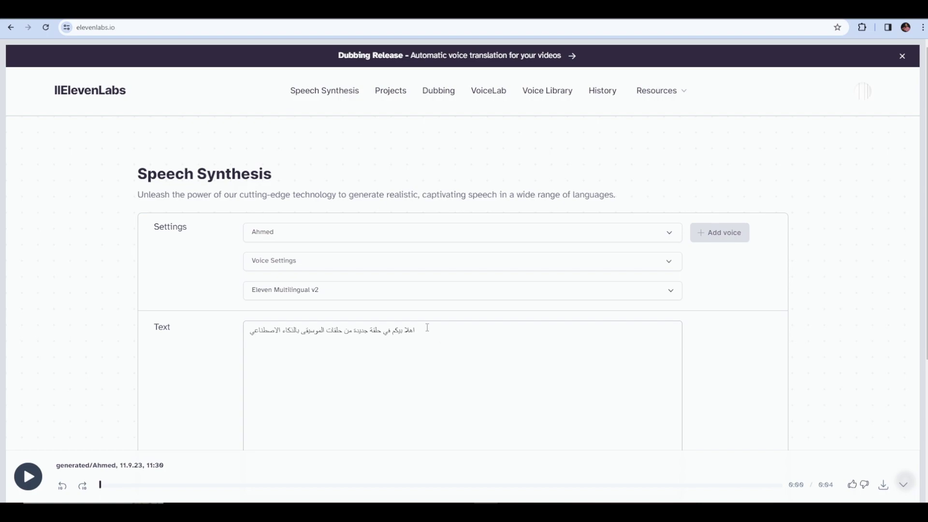
click(439, 97)
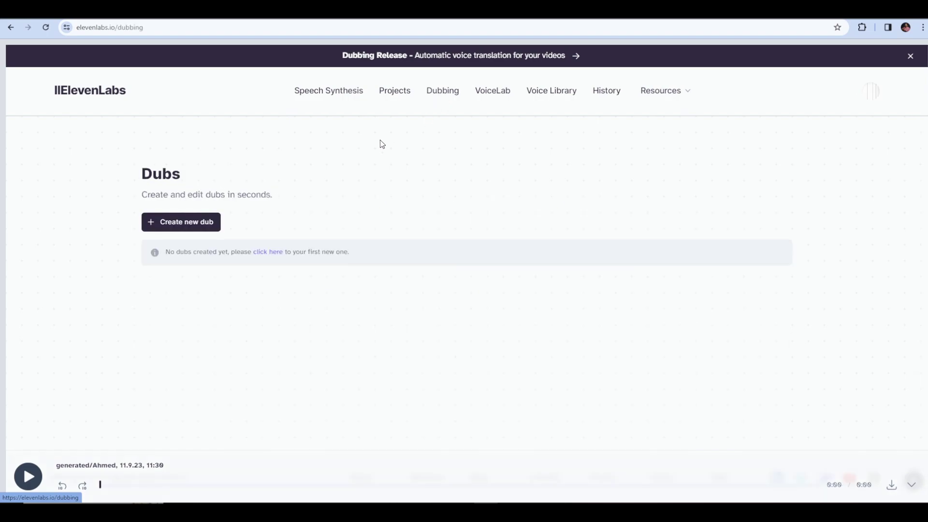
click(190, 229)
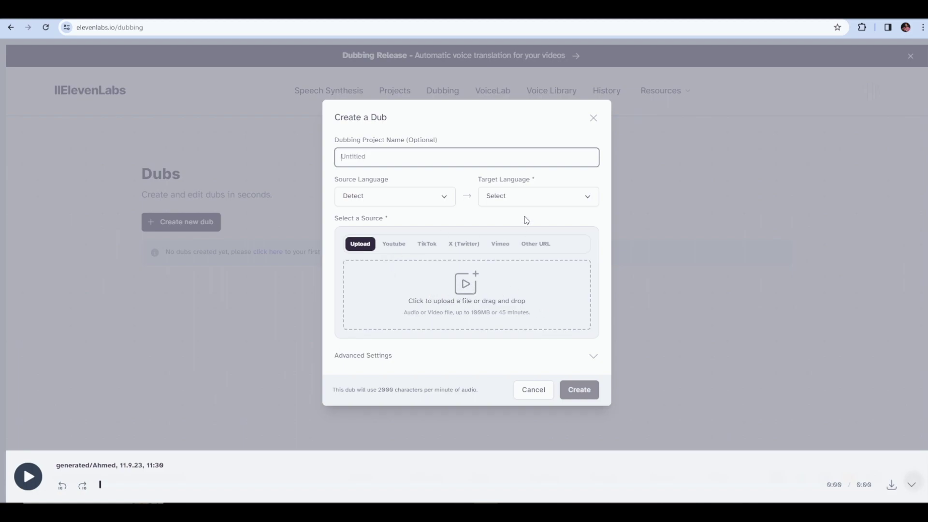
click(596, 119)
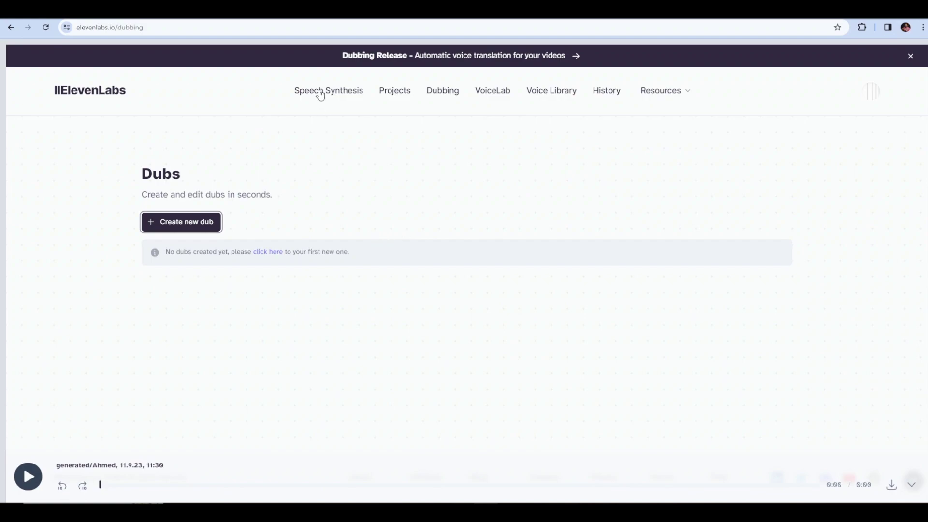
click(324, 91)
scroll(362, 284, down, 4)
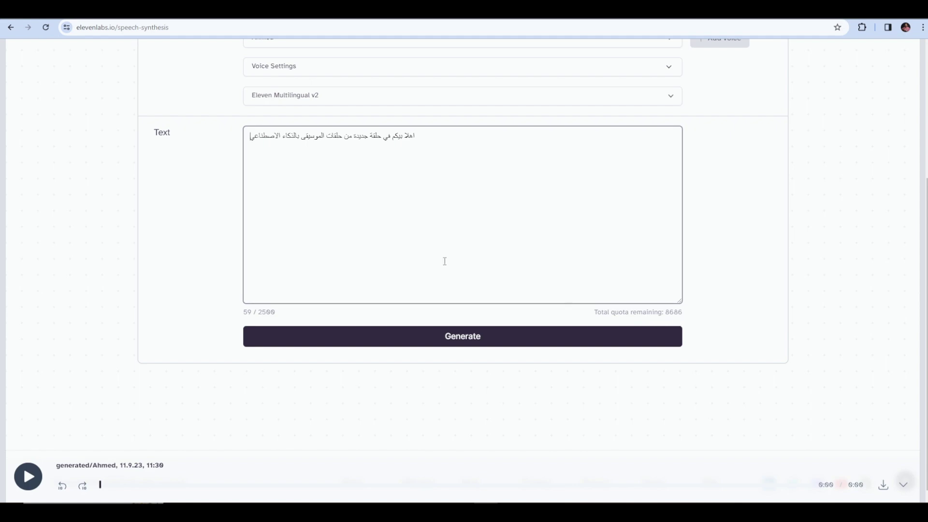
scroll(328, 213, up, 2)
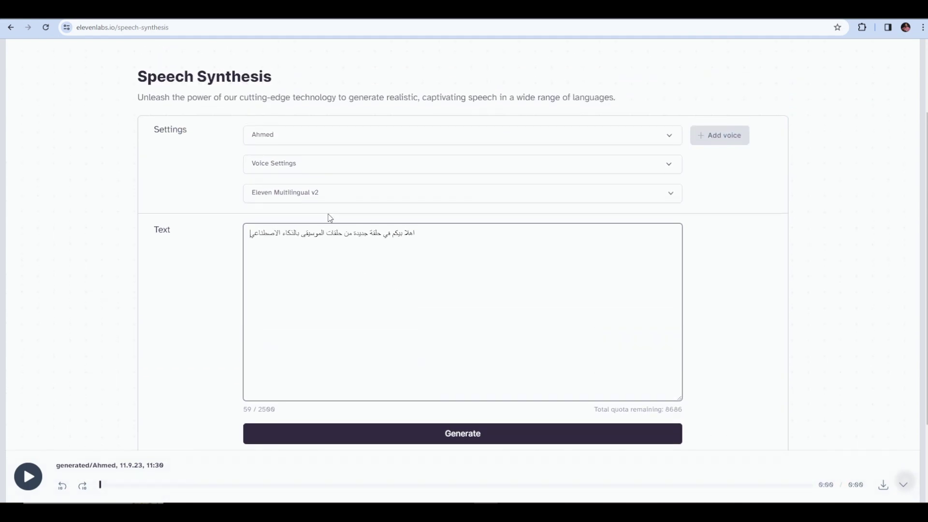
scroll(352, 253, up, 2)
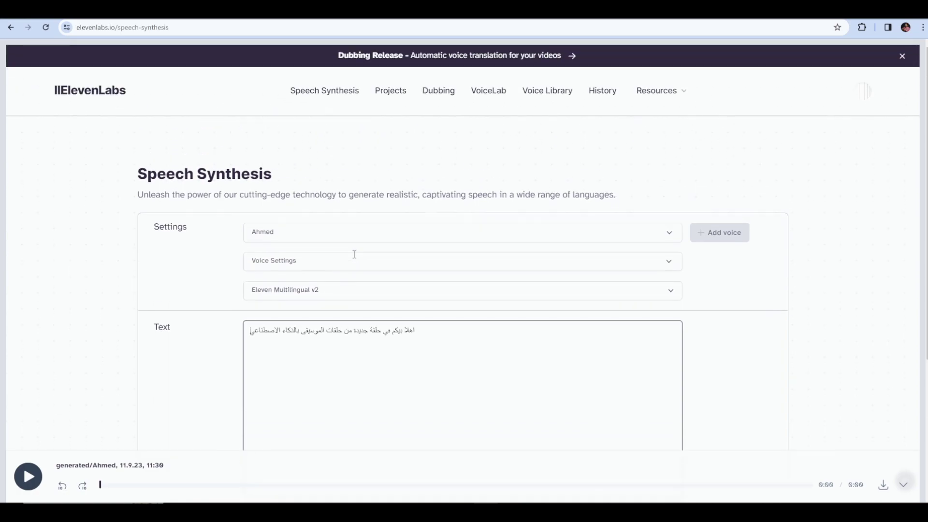
scroll(355, 260, down, 2)
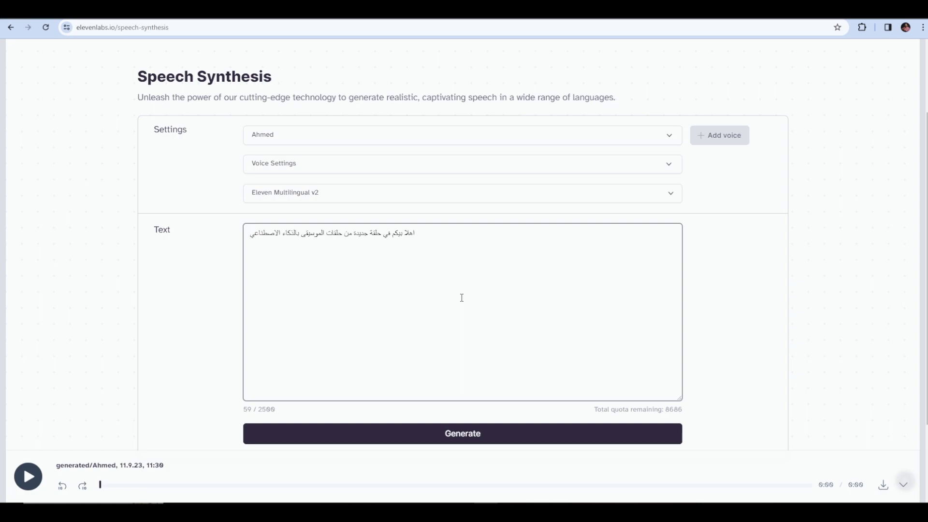
scroll(462, 298, up, 2)
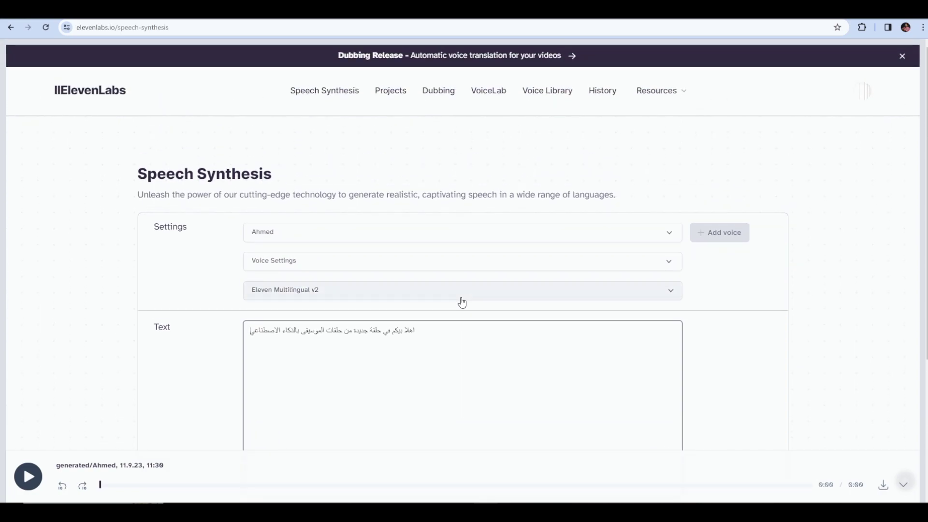
scroll(462, 302, down, 2)
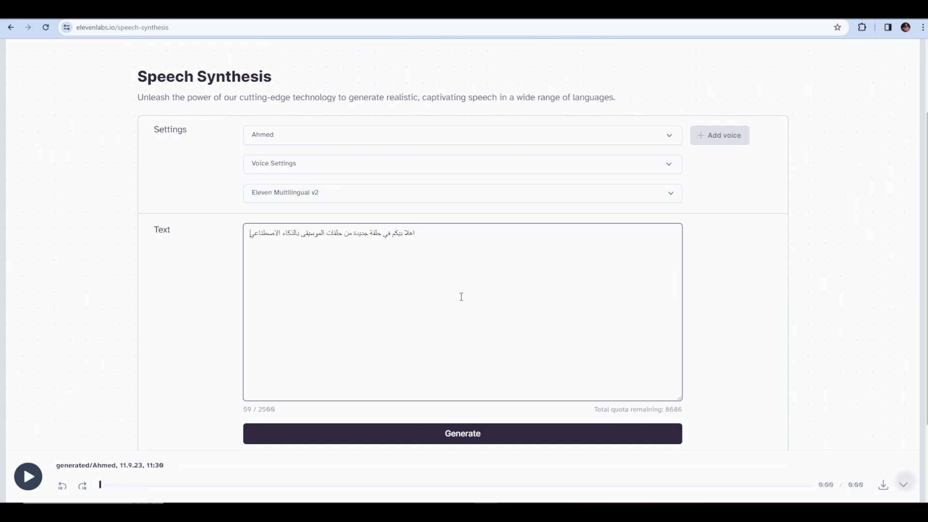